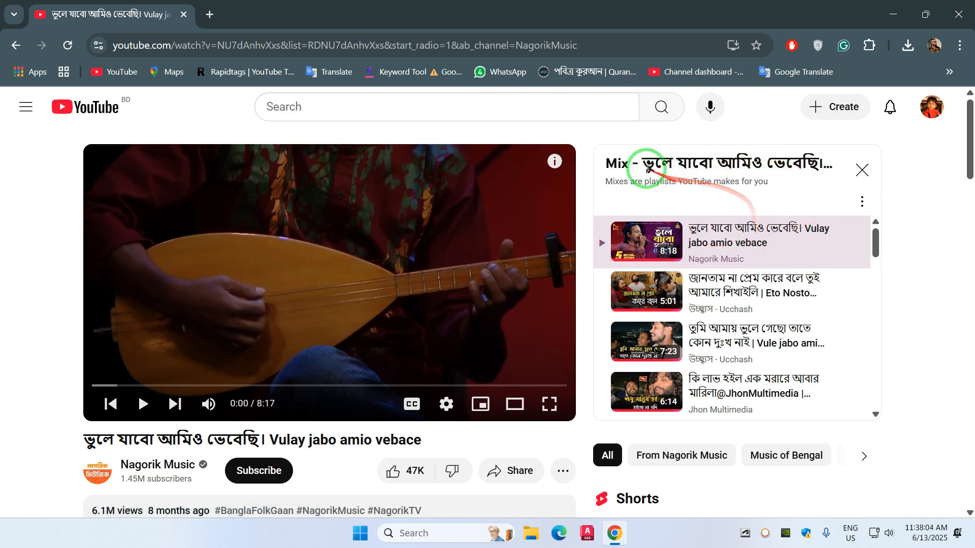
# Step: Look through the videos listed in the Mix playlist beside the video
pyautogui.scroll(-7, 744, 346)
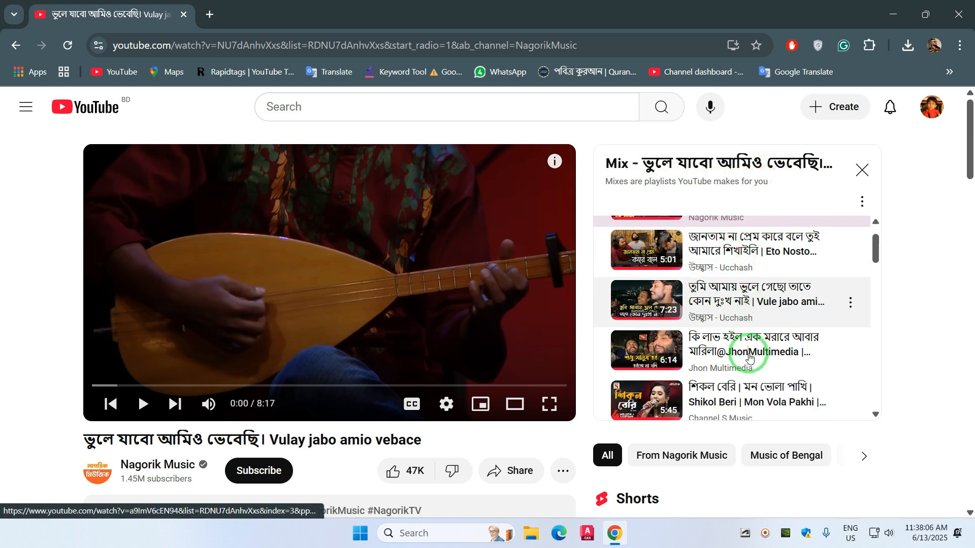
pyautogui.scroll(-4, 748, 358)
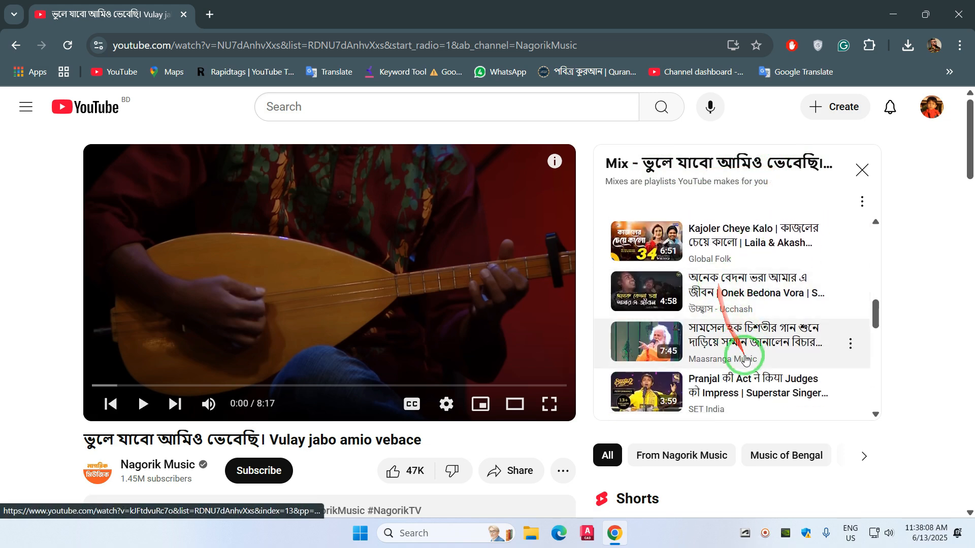
pyautogui.scroll(3, 744, 357)
pyautogui.scroll(4, 741, 350)
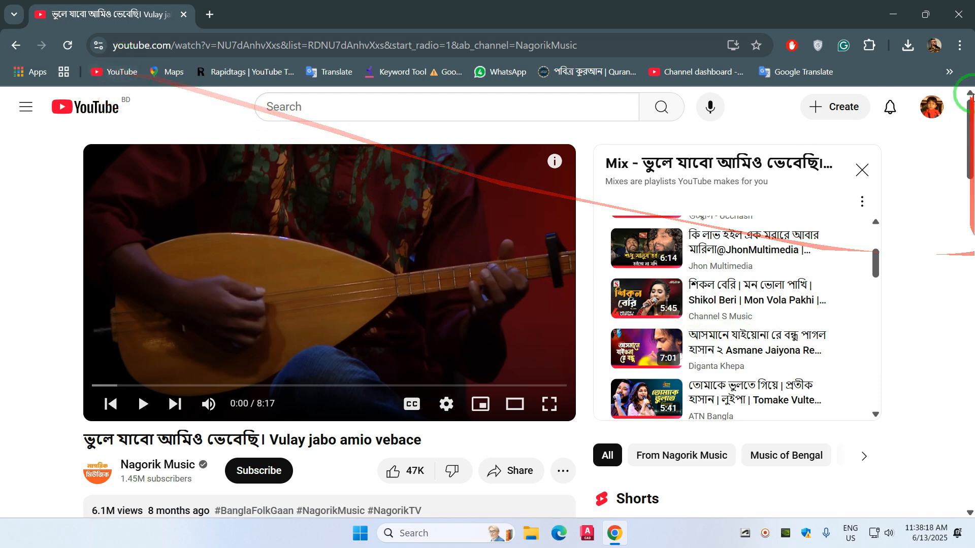
# Step: Open YouTube Studio for the channel and display the playlists in its channel content
pyautogui.click(932, 105)
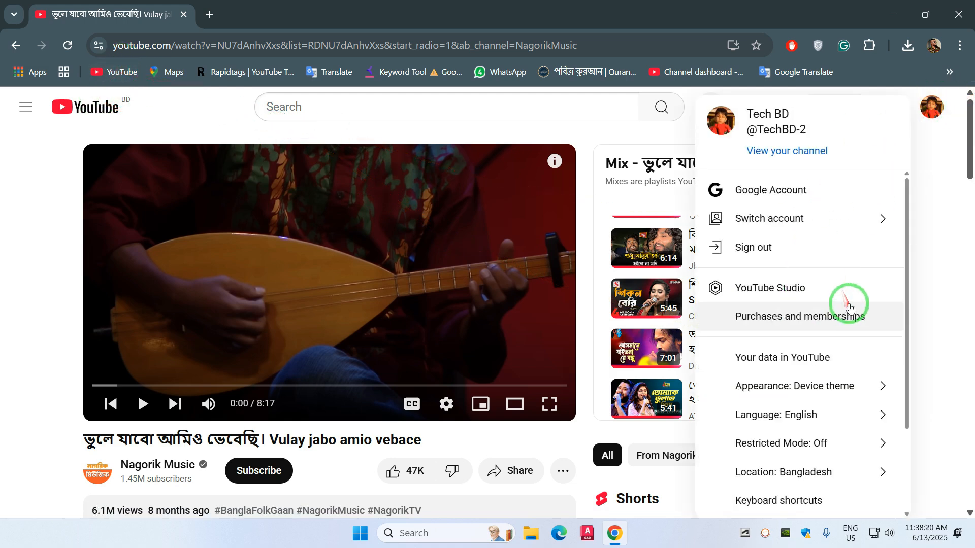
pyautogui.click(800, 283)
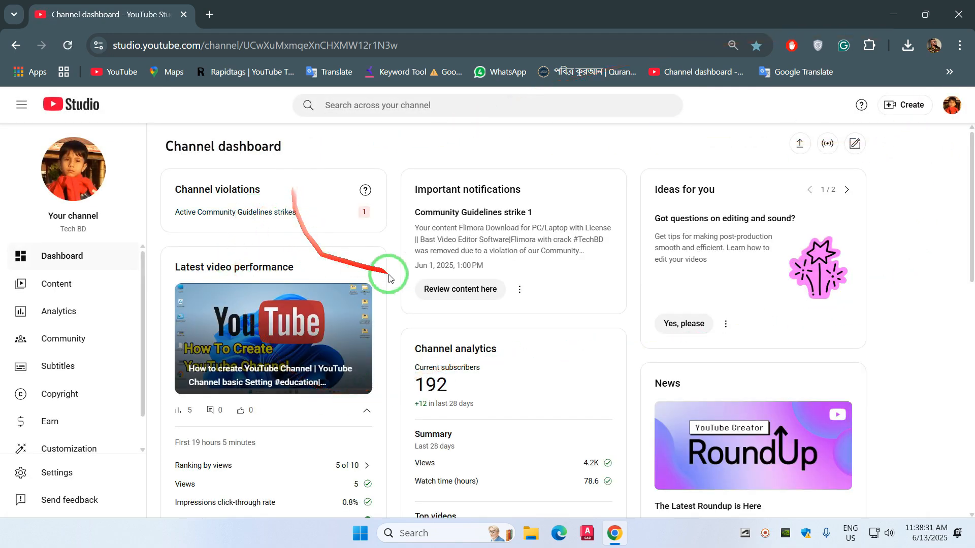
pyautogui.click(54, 284)
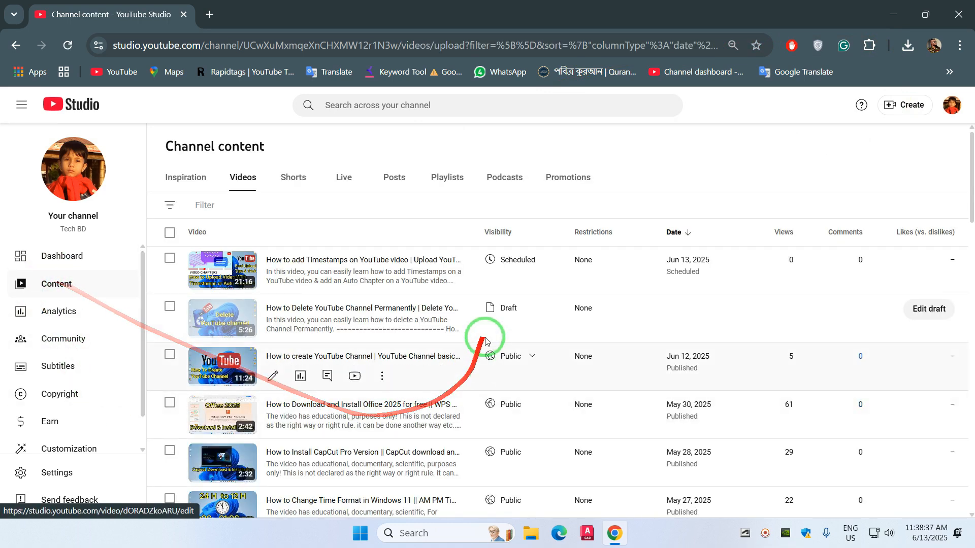
pyautogui.scroll(-10, 386, 312)
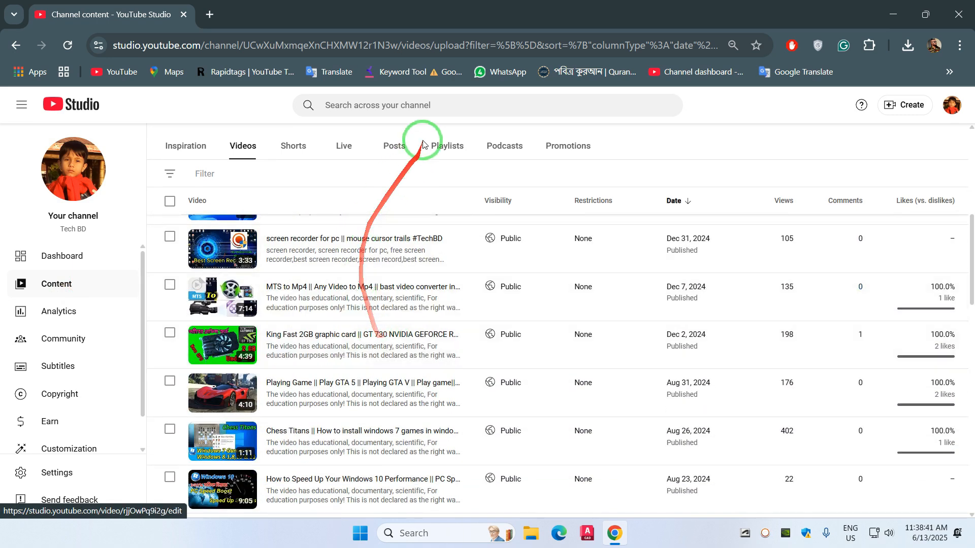
pyautogui.click(447, 145)
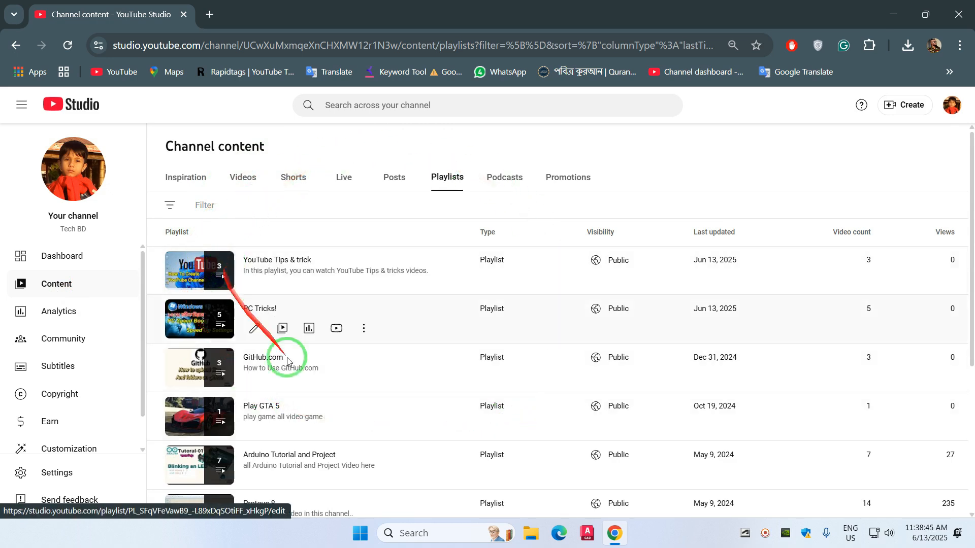
# Step: Permanently delete the "YouTube Tips & trick" playlist from the channel content
pyautogui.scroll(-1, 286, 312)
pyautogui.scroll(-3, 286, 312)
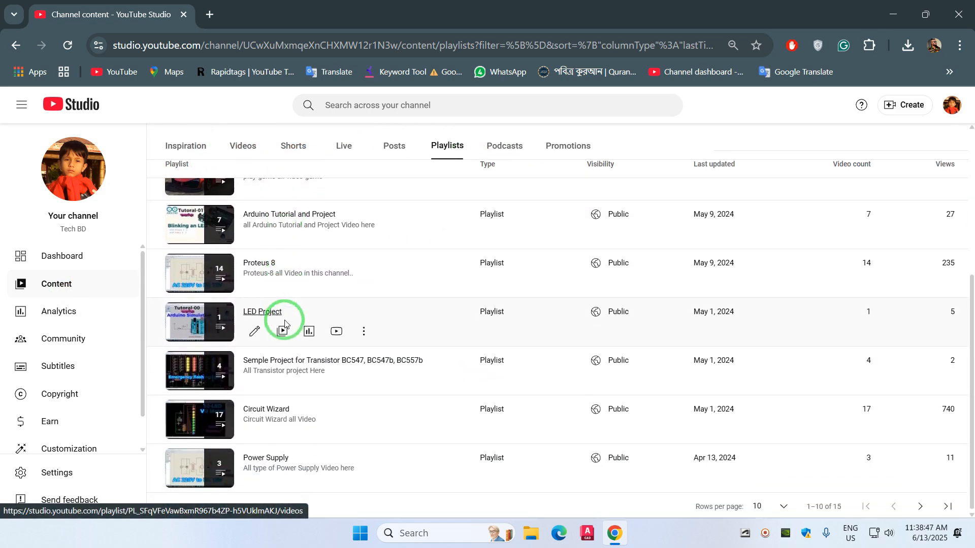
pyautogui.scroll(4, 335, 457)
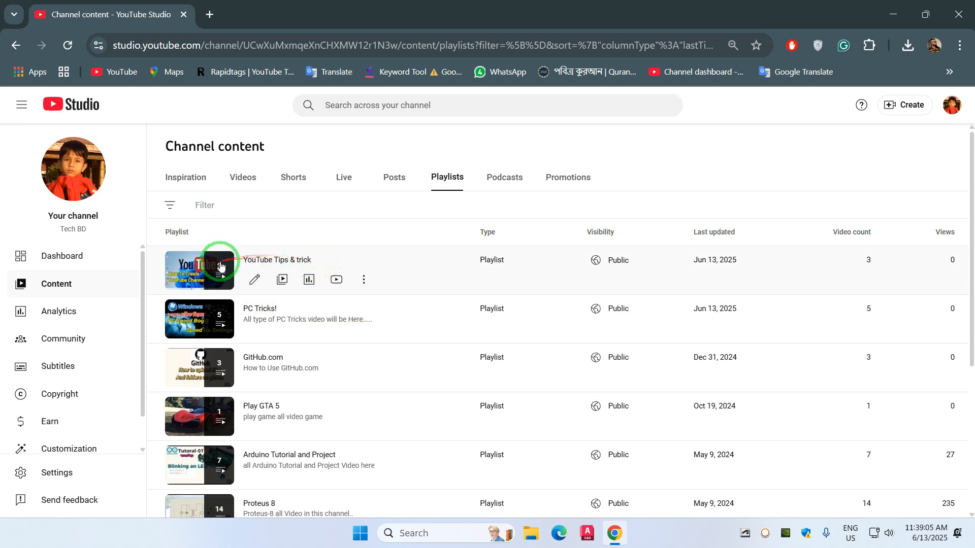
pyautogui.click(365, 284)
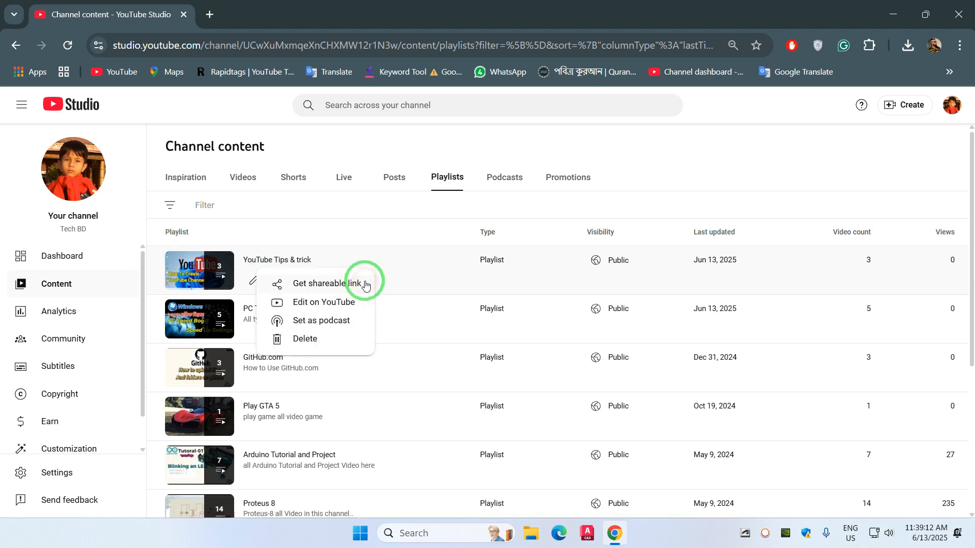
pyautogui.click(333, 342)
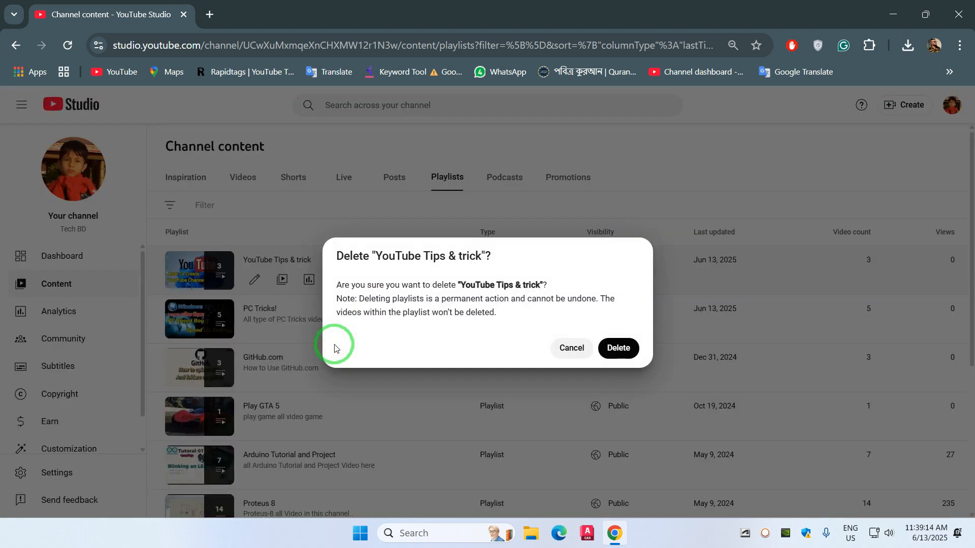
pyautogui.click(621, 348)
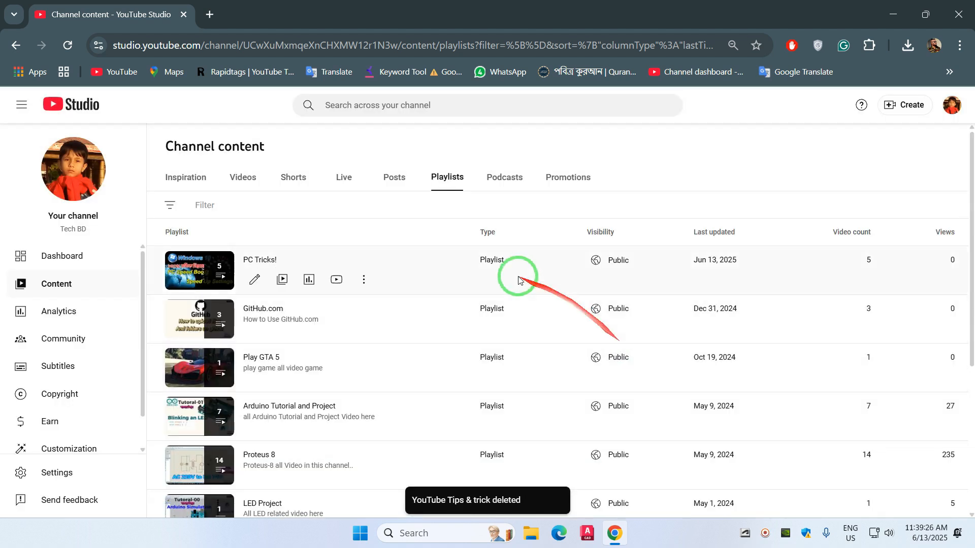
# Step: Start a new playlist and title it "YouTube Tips & Trick"
pyautogui.scroll(-5, 293, 384)
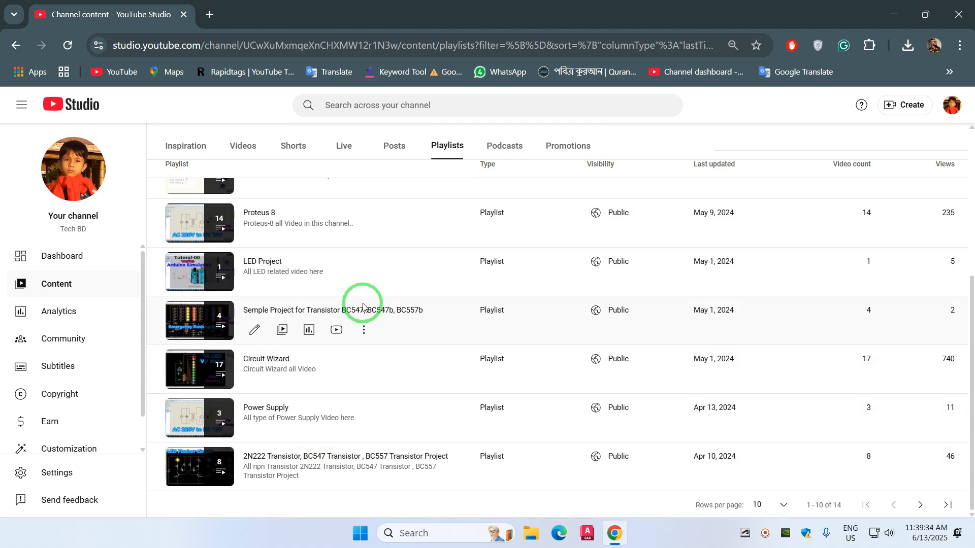
pyautogui.scroll(5, 414, 353)
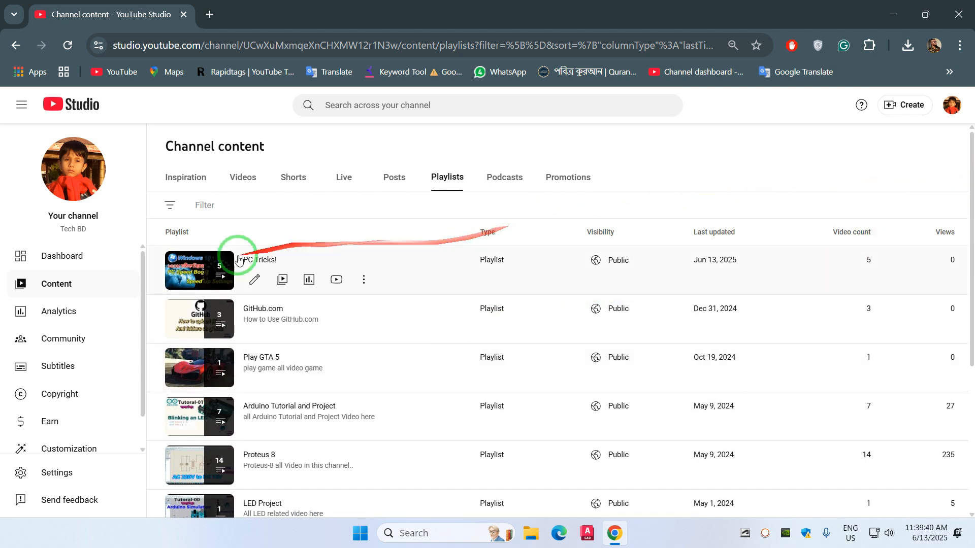
pyautogui.click(923, 109)
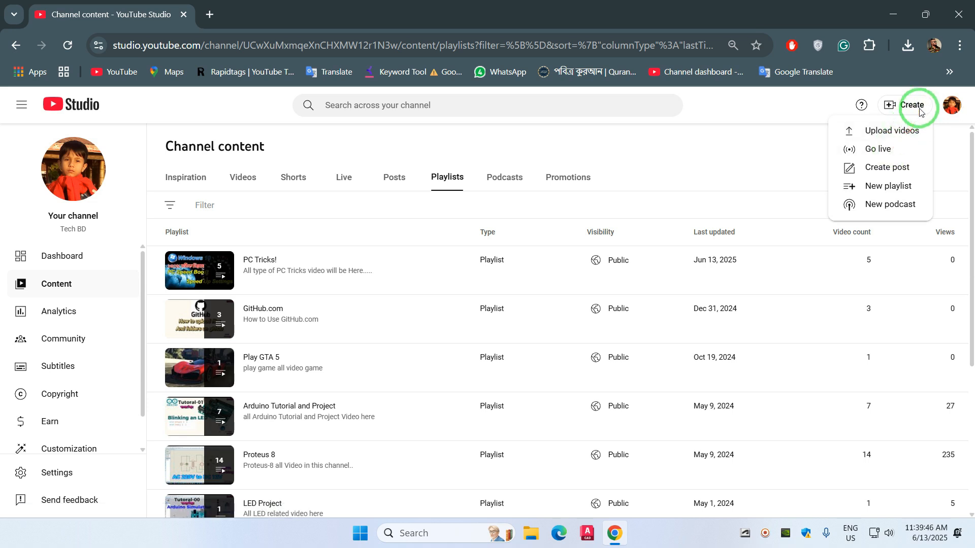
pyautogui.click(903, 187)
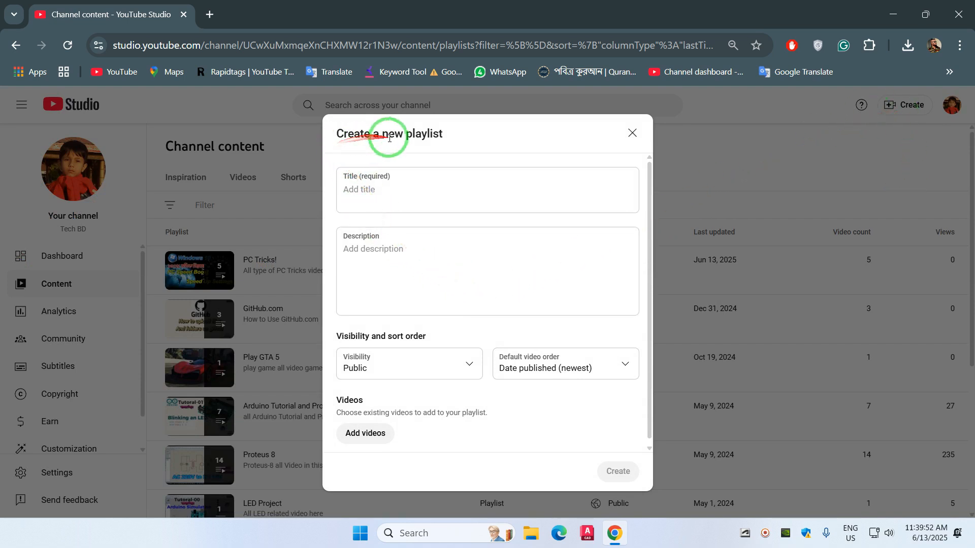
pyautogui.click(407, 194)
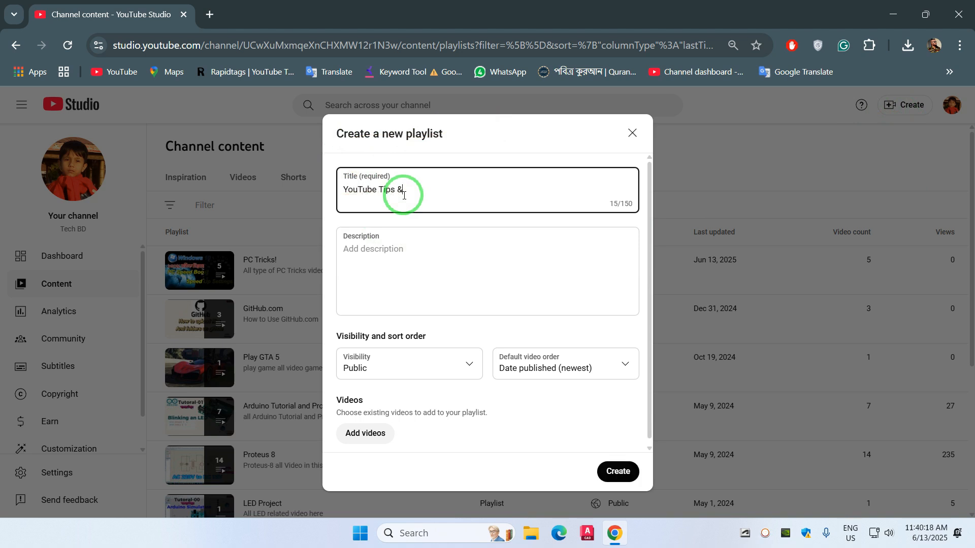
# Step: Give the playlist the description "In this playlist, you can find YouTube Tips & Tricks videos." and create it
pyautogui.click(413, 252)
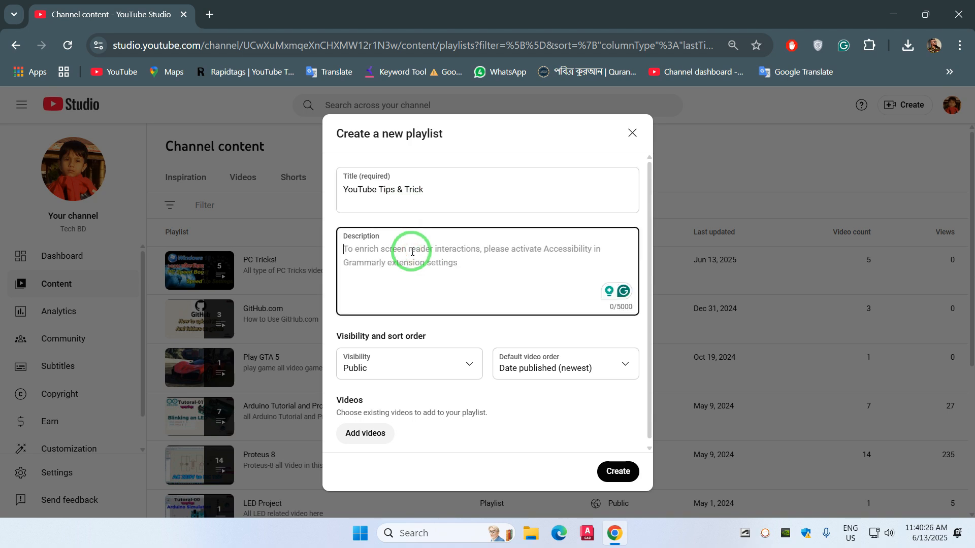
pyautogui.write('In thi')
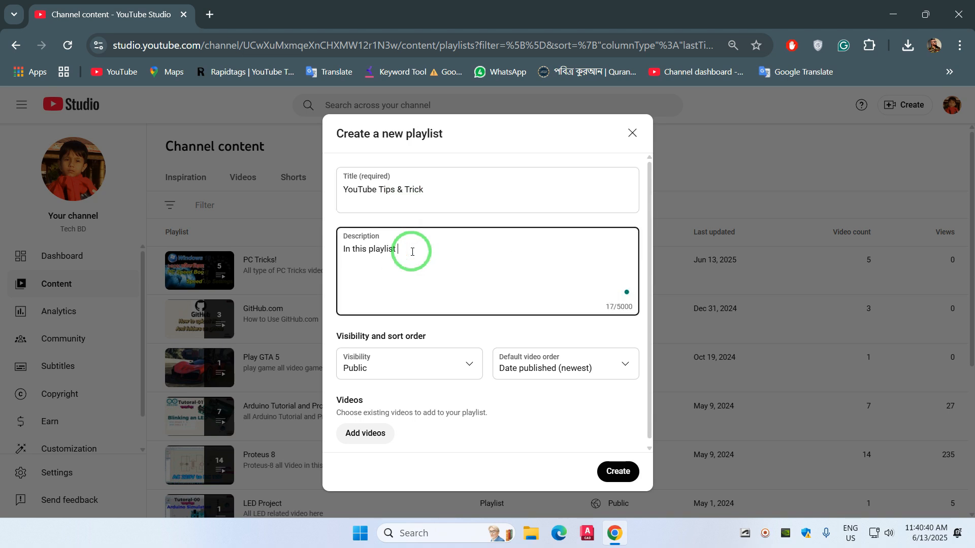
pyautogui.write('s playlist, you can find')
pyautogui.write('YouTube Tips & Tricks videos.')
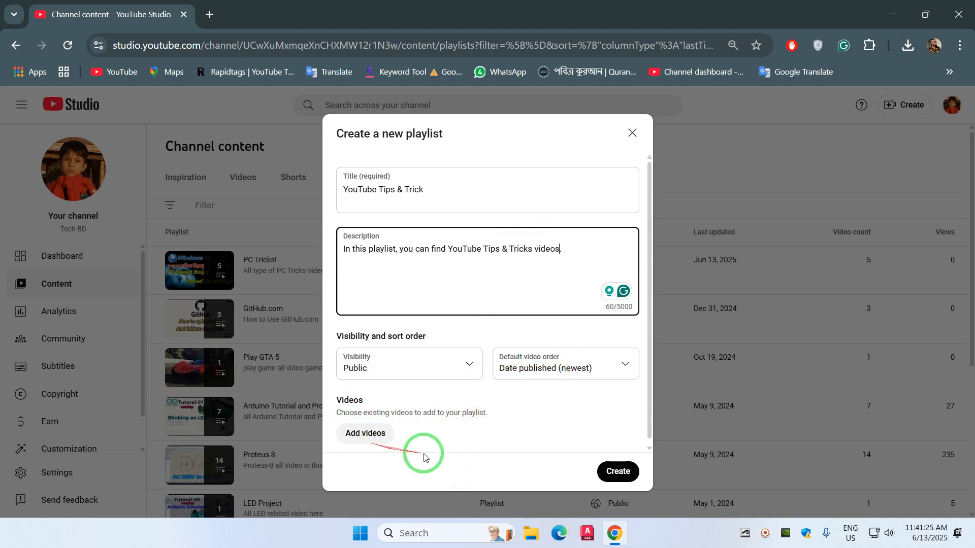
pyautogui.click(617, 472)
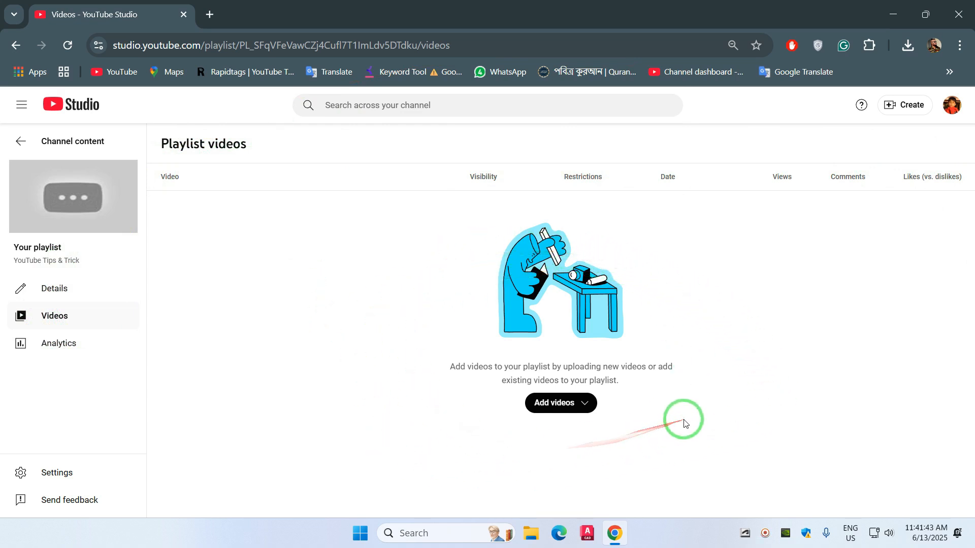
# Step: Return to the channel's playlists and open the "YouTube Tips & Trick" playlist for editing on YouTube
pyautogui.click(590, 412)
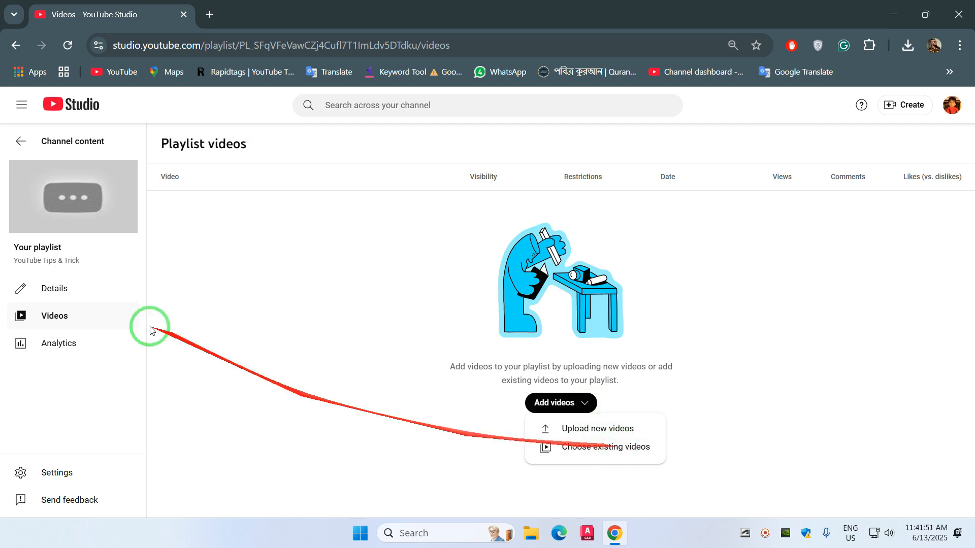
pyautogui.click(333, 328)
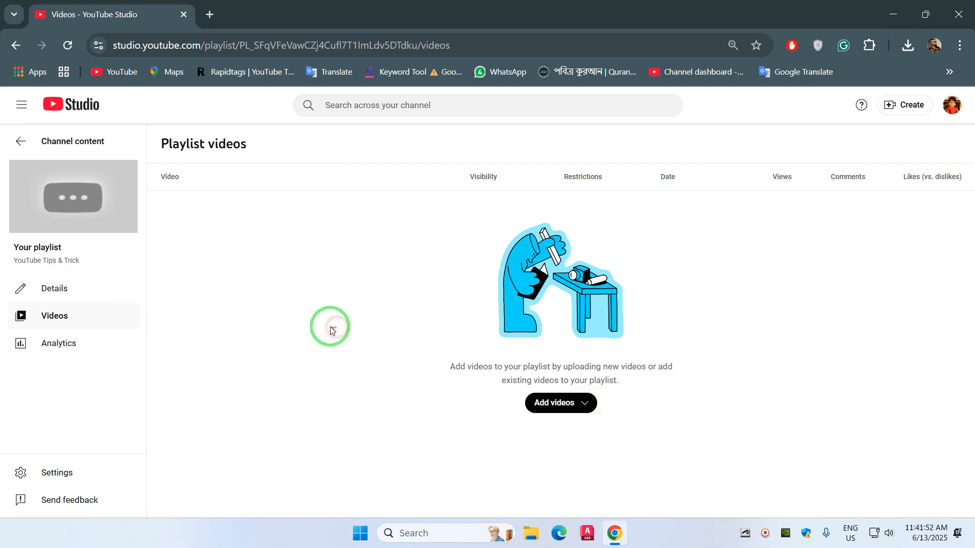
pyautogui.click(21, 141)
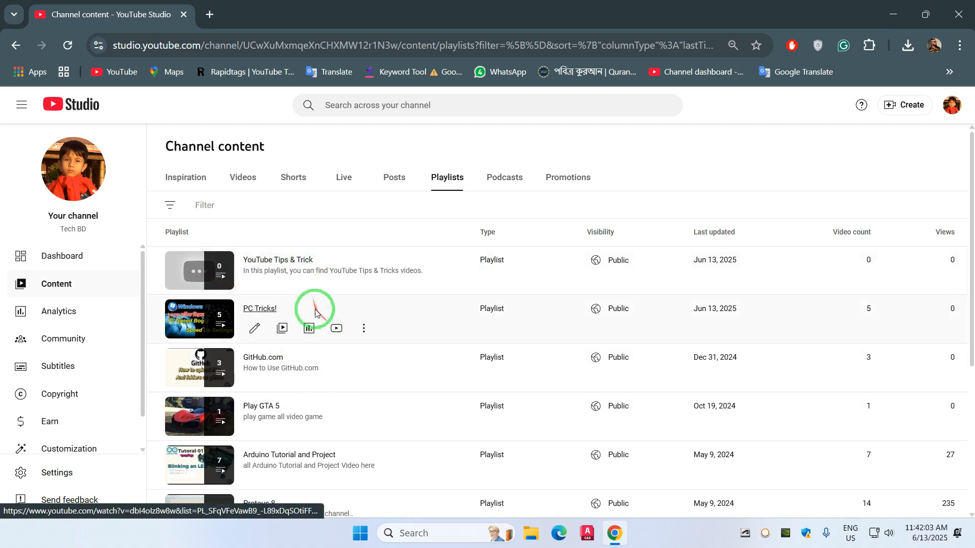
pyautogui.click(338, 278)
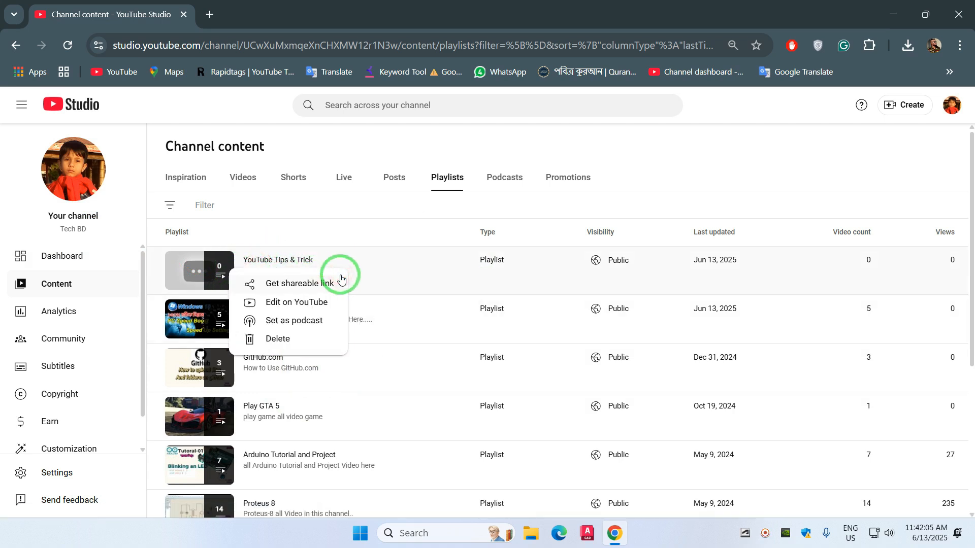
pyautogui.click(316, 303)
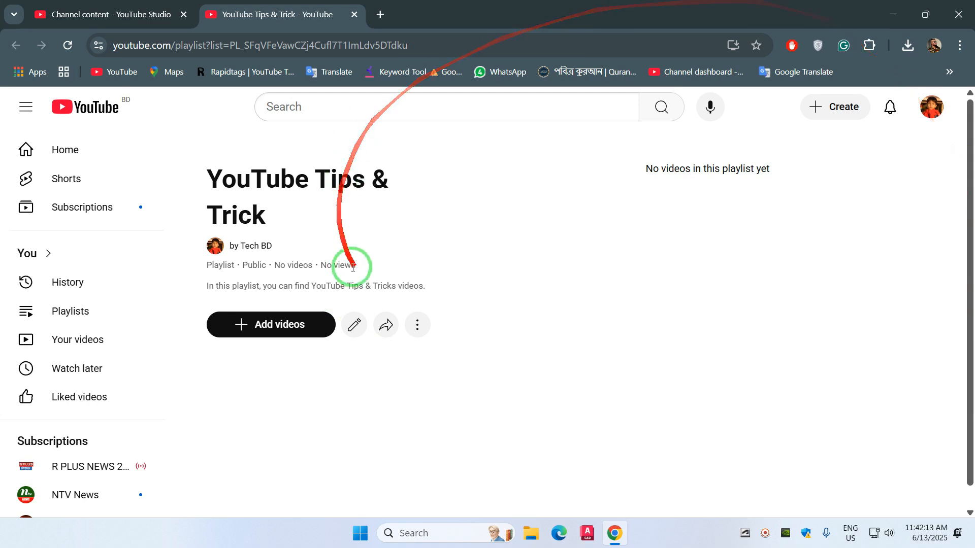
# Step: Add the channel's videos on deleting a YouTube channel, adding timestamps and creating a YouTube channel to the playlist
pyautogui.click(285, 329)
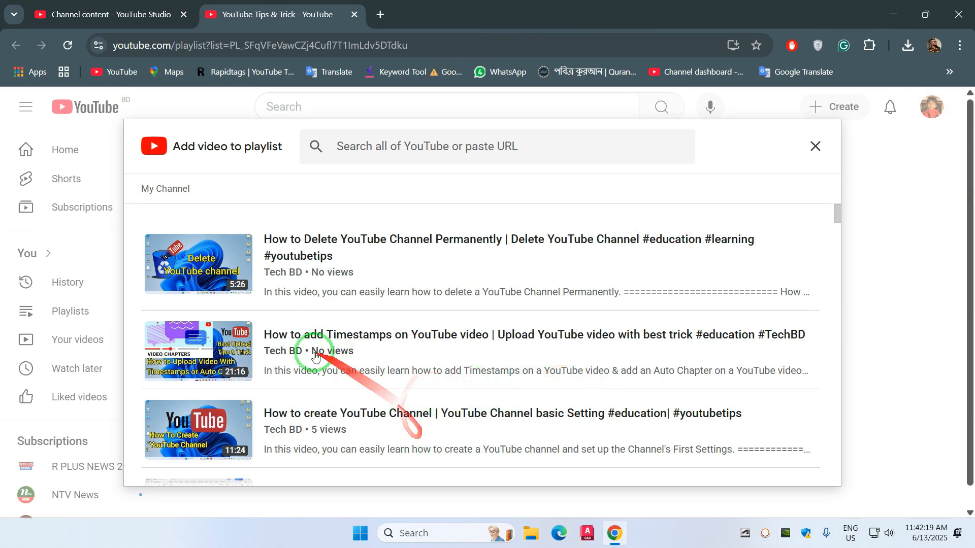
pyautogui.click(222, 259)
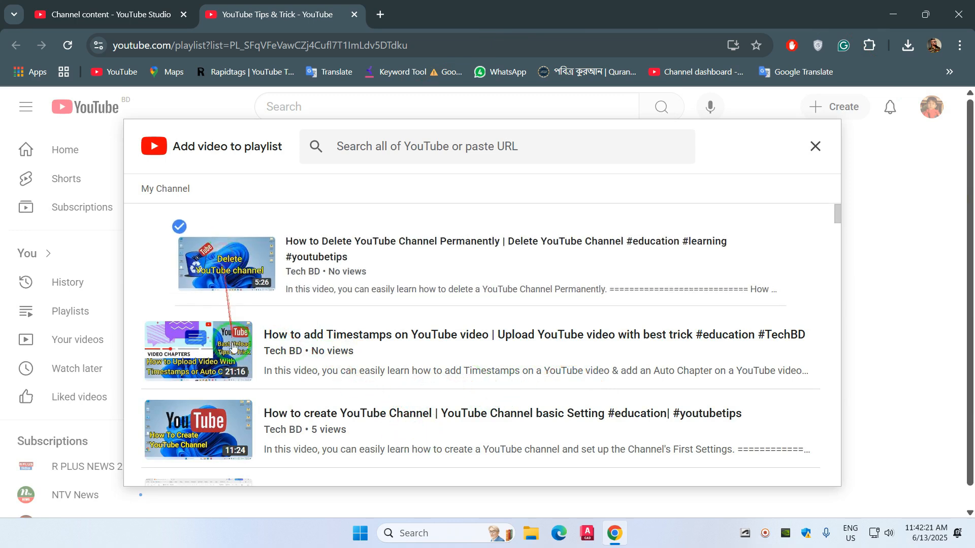
pyautogui.click(231, 345)
pyautogui.click(233, 421)
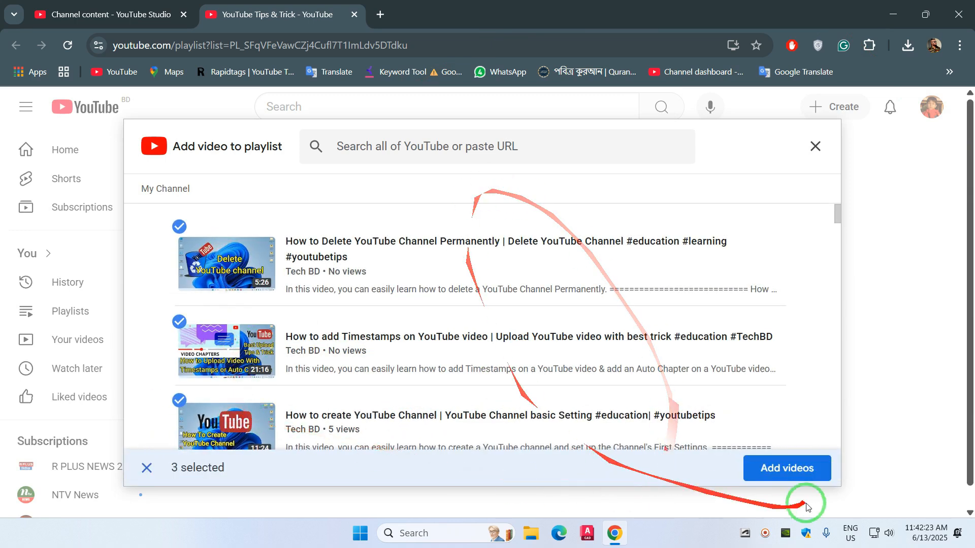
pyautogui.click(804, 470)
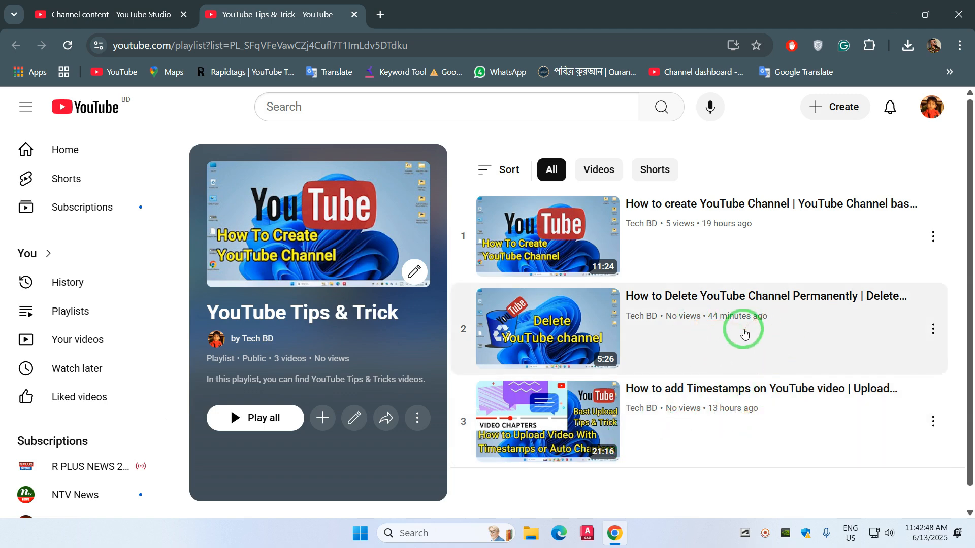
# Step: Move the "How to add Timestamps on YouTube video" video to the top of the playlist
pyautogui.click(932, 424)
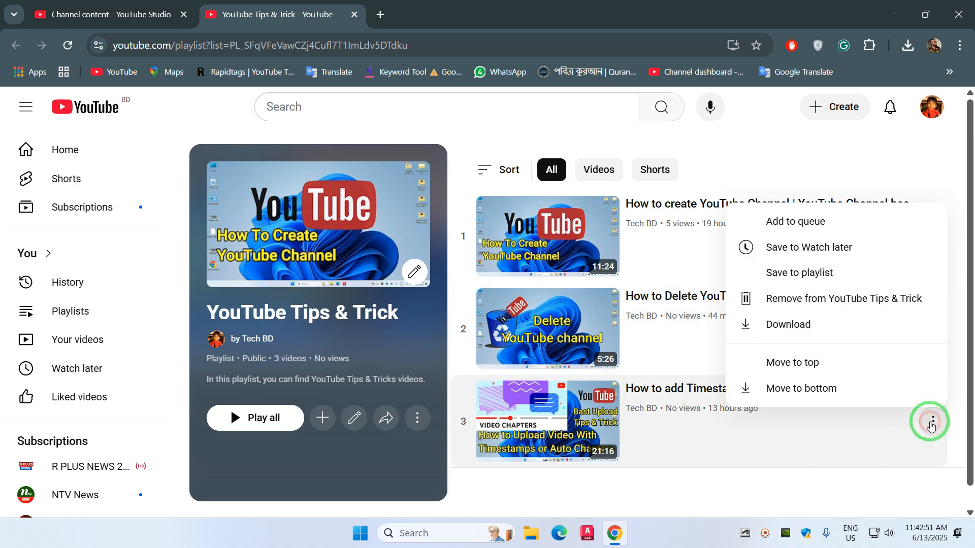
pyautogui.click(877, 372)
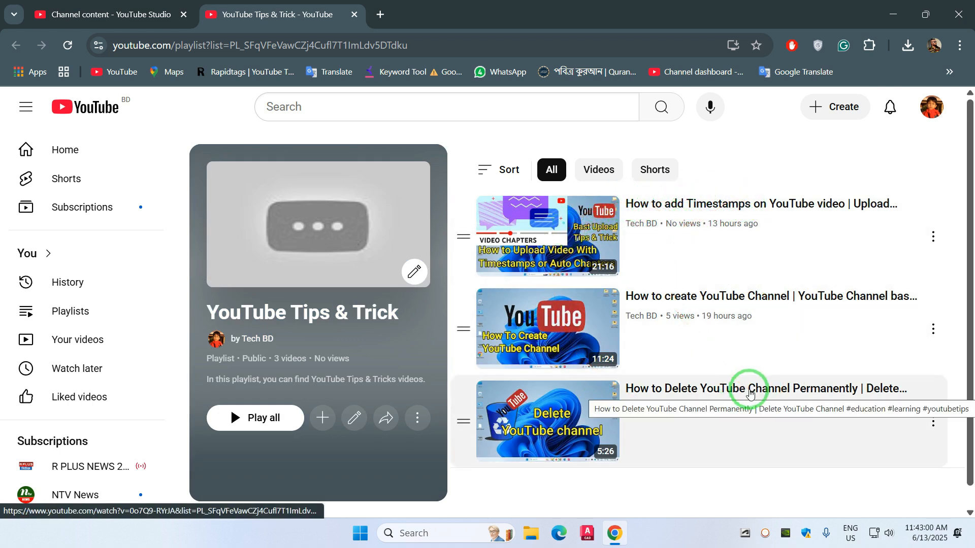
pyautogui.click(934, 329)
pyautogui.click(810, 299)
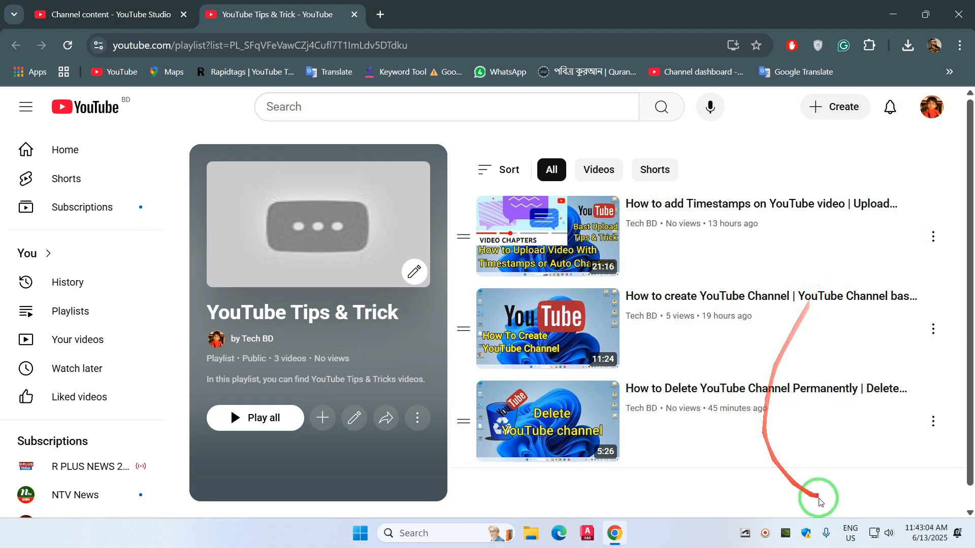